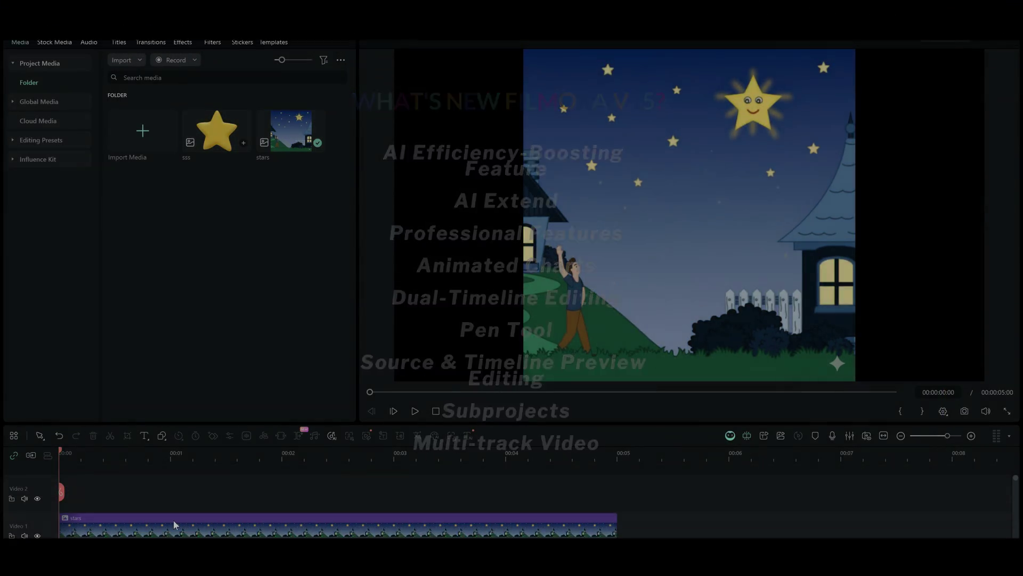
# With the Pen Tool, draw a curved path from beside the big smiling star to the man's raised hand.
pyautogui.click(161, 435)
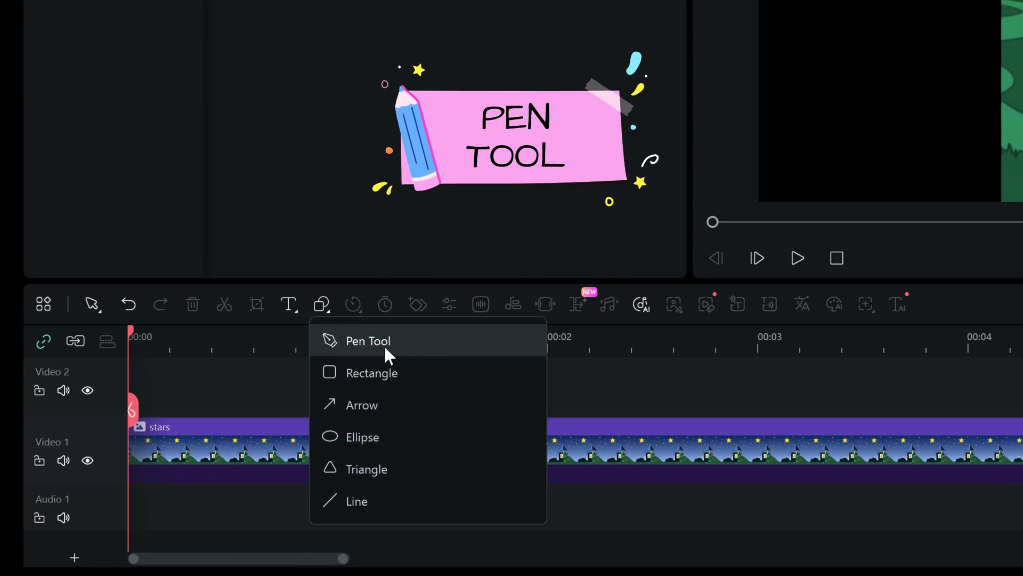
pyautogui.click(421, 341)
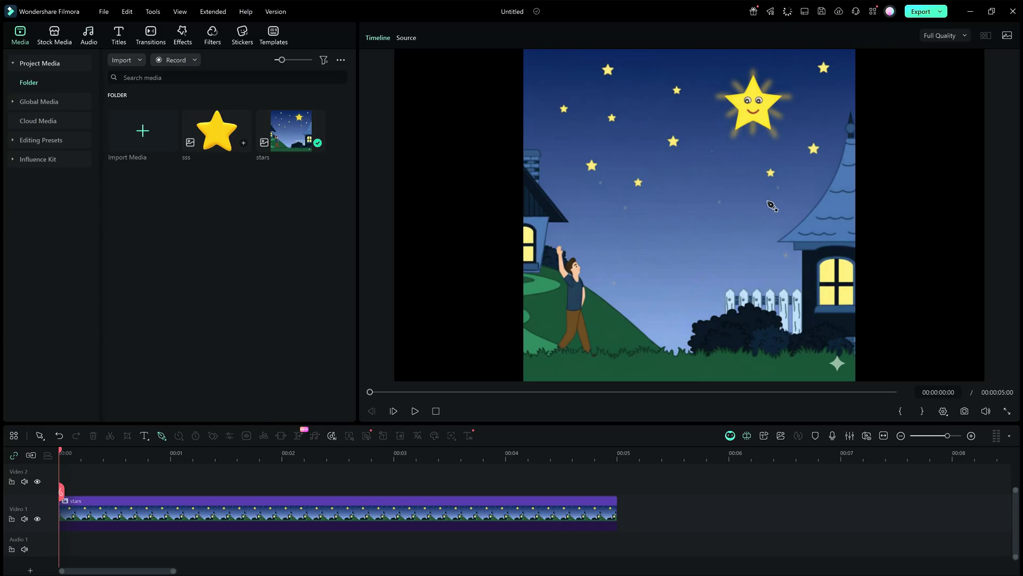
pyautogui.click(811, 120)
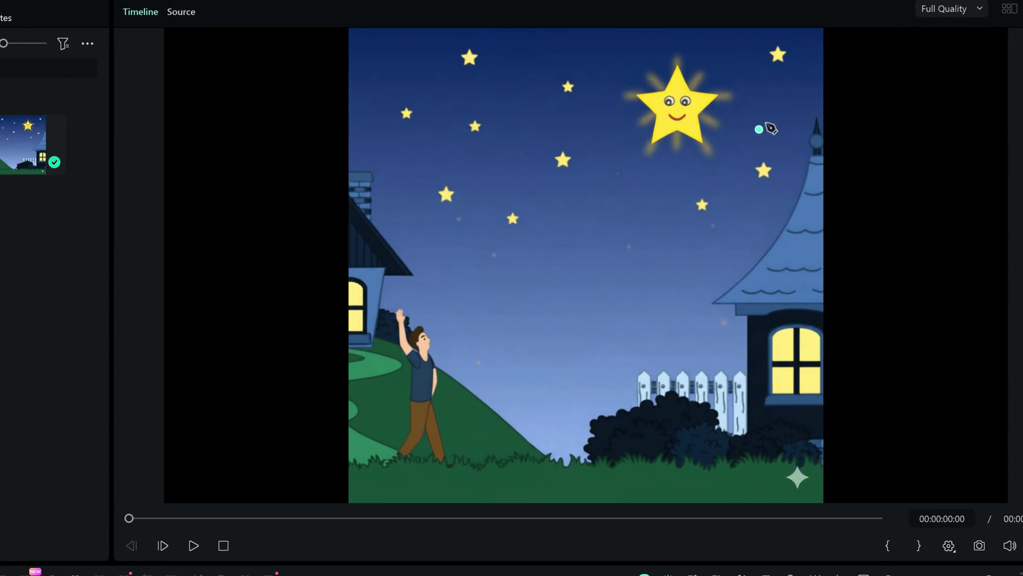
pyautogui.moveTo(766, 124); pyautogui.dragTo(770, 111)
pyautogui.moveTo(529, 299); pyautogui.dragTo(485, 363)
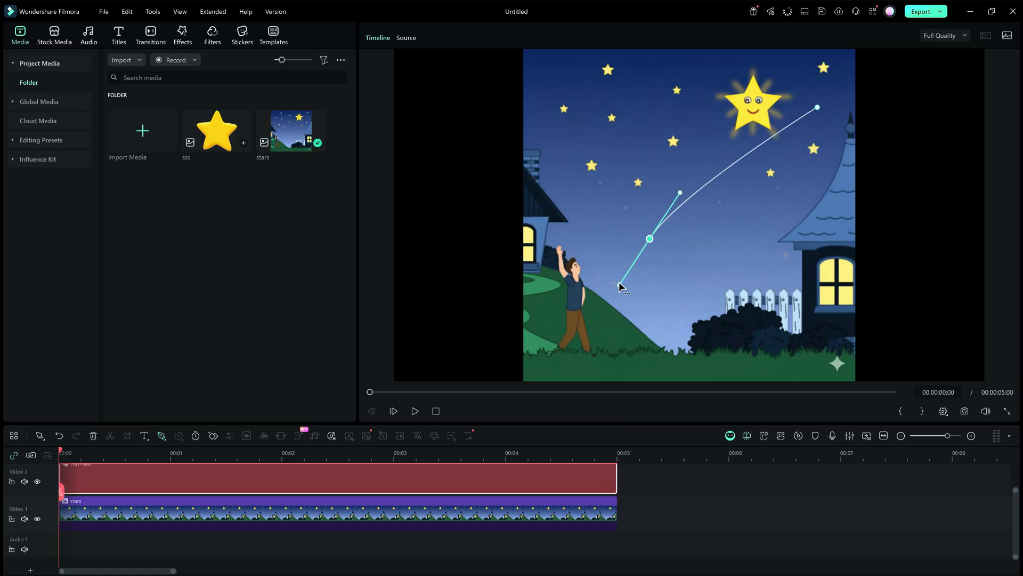
# Finish the pen path and widen the Shape settings panel to reach the stroke effects.
pyautogui.press('Return')
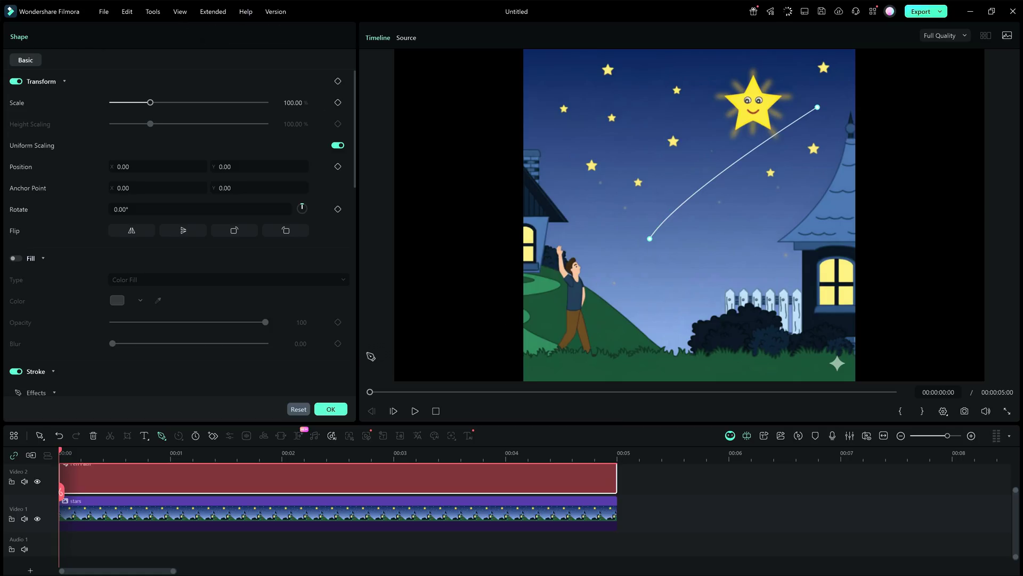
pyautogui.moveTo(357, 359); pyautogui.dragTo(469, 381)
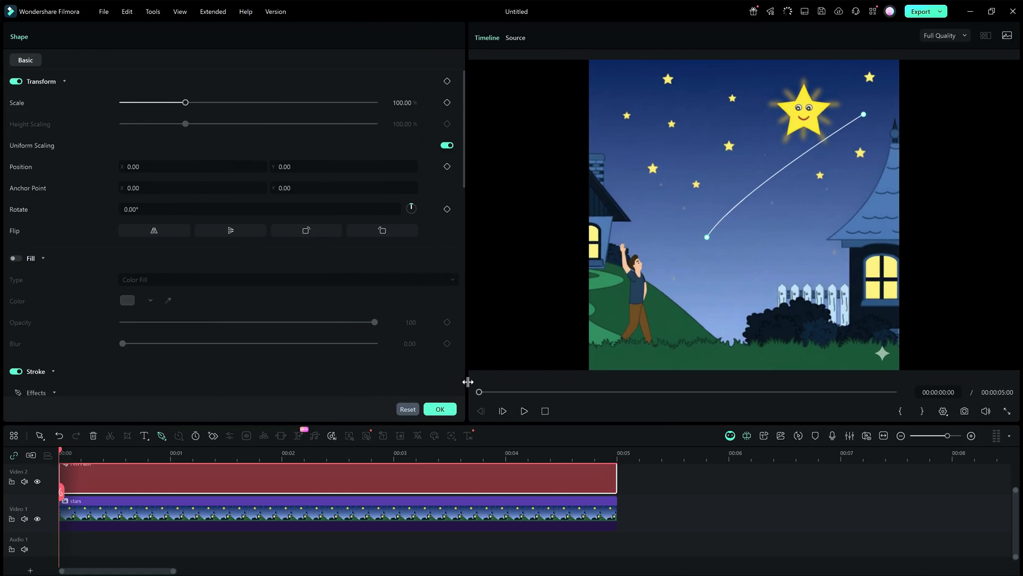
pyautogui.moveTo(463, 155); pyautogui.dragTo(457, 253)
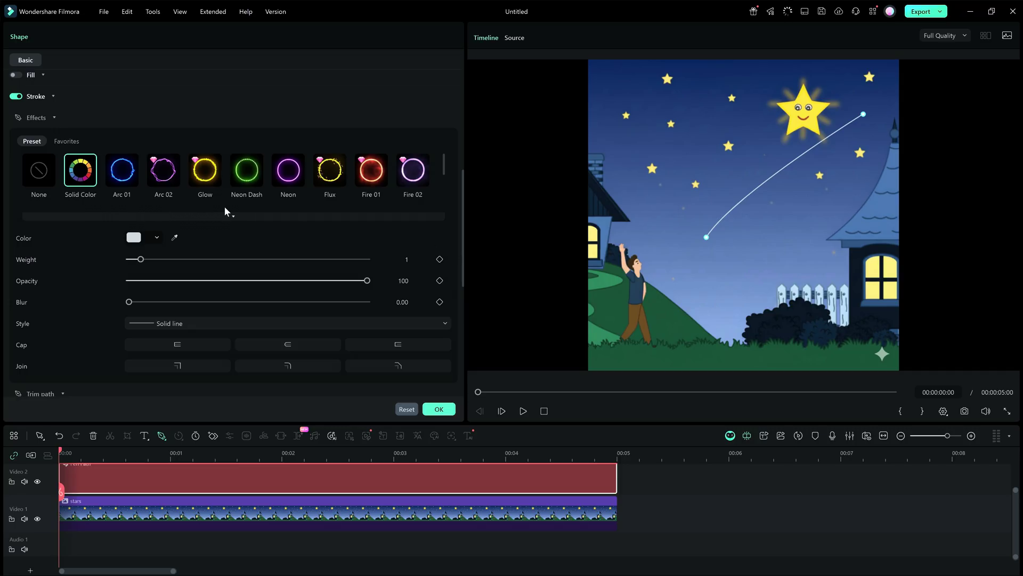
# Try the Glow, Neon, Arc 02 and Arc 01 stroke presets, then settle on Flux.
pyautogui.click(207, 172)
pyautogui.click(283, 171)
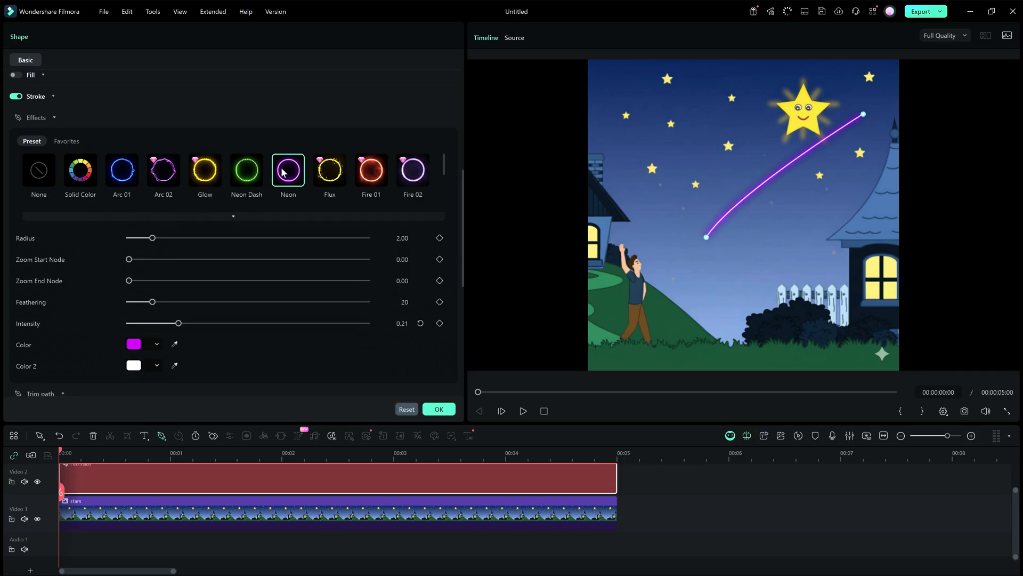
pyautogui.click(327, 174)
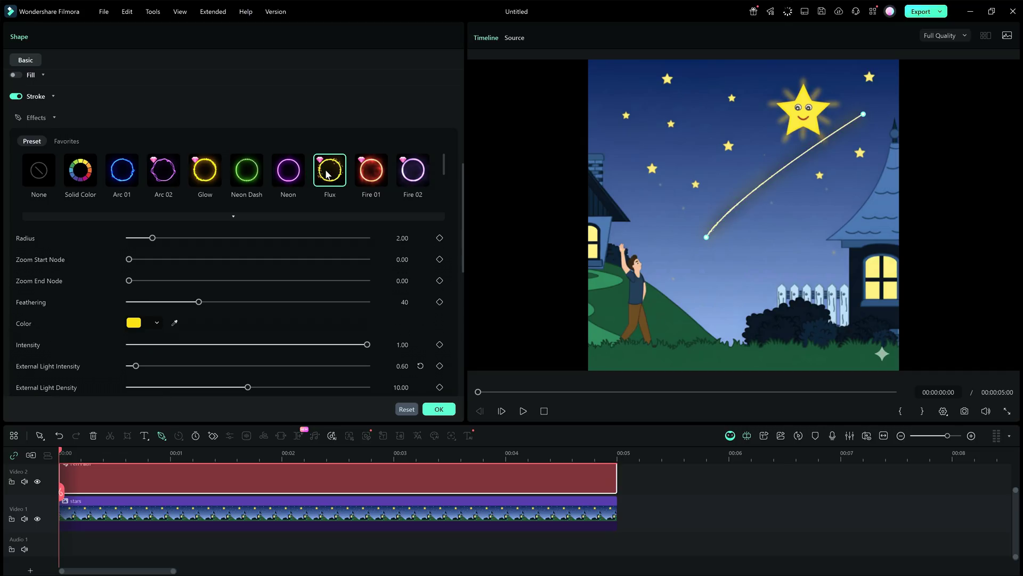
pyautogui.click(176, 174)
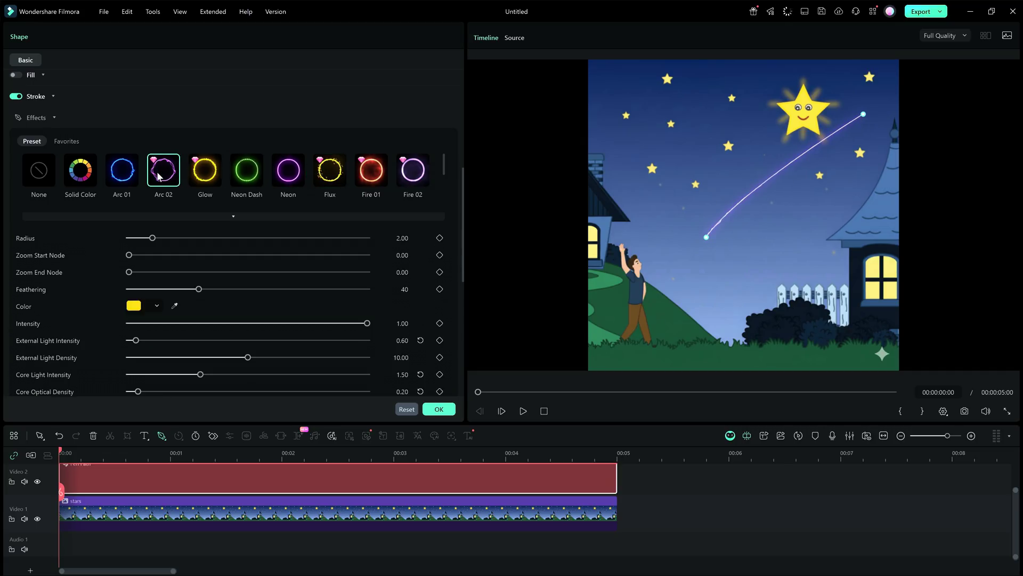
pyautogui.click(122, 173)
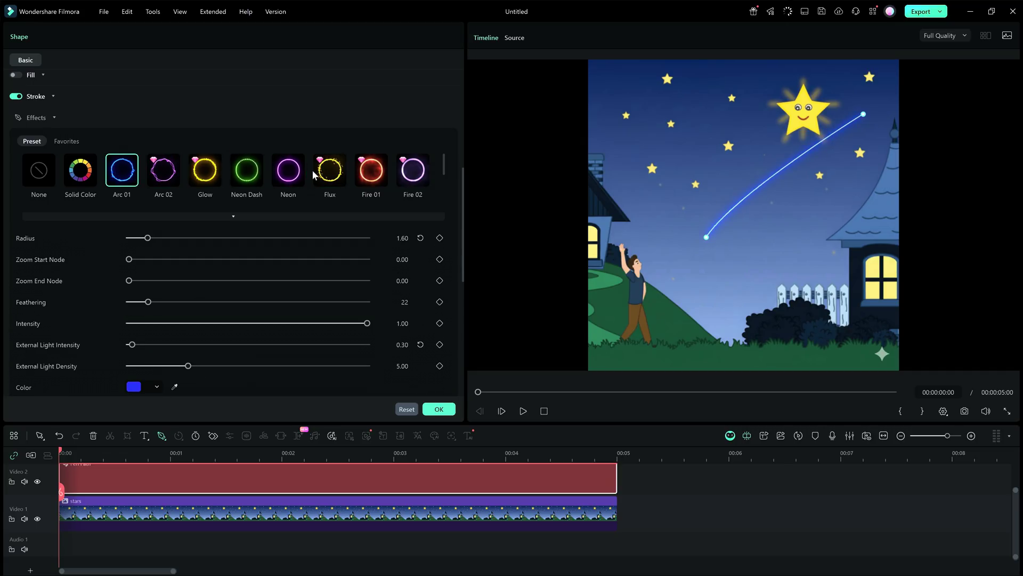
pyautogui.click(329, 174)
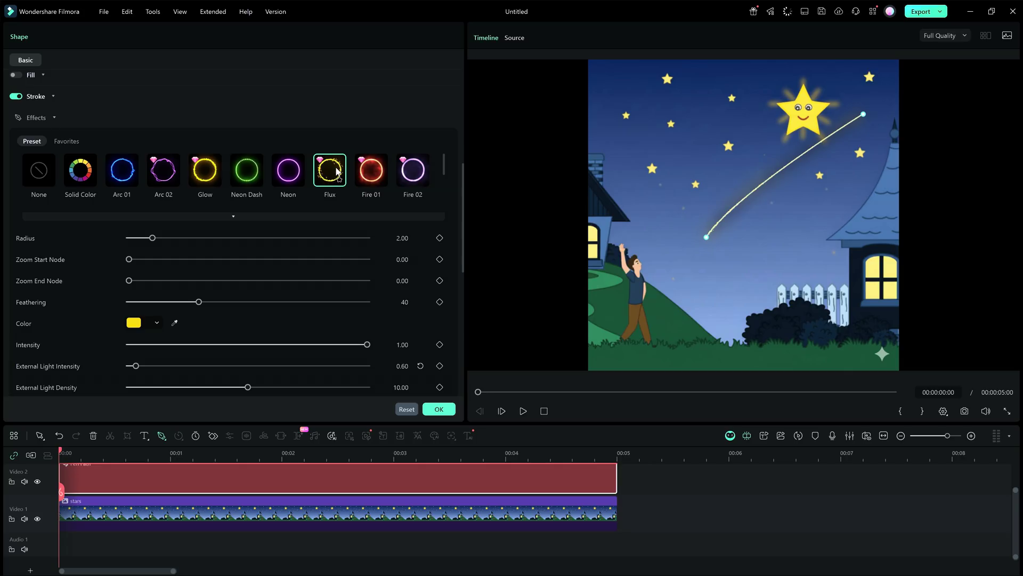
# Reduce the Flux radius to 1.83 and intensity to 0.91, and try a green glow colour.
pyautogui.moveTo(153, 240)
pyautogui.mouseDown()
pyautogui.moveTo(138, 239)
pyautogui.moveTo(153, 242)
pyautogui.mouseUp()
pyautogui.moveTo(129, 259); pyautogui.dragTo(112, 283)
pyautogui.click(157, 323)
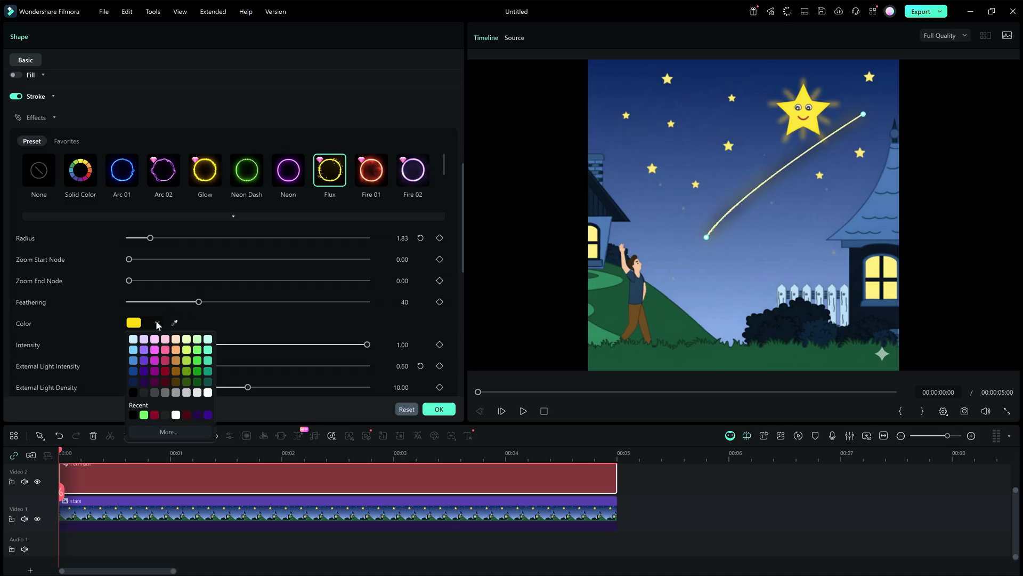
pyautogui.click(187, 350)
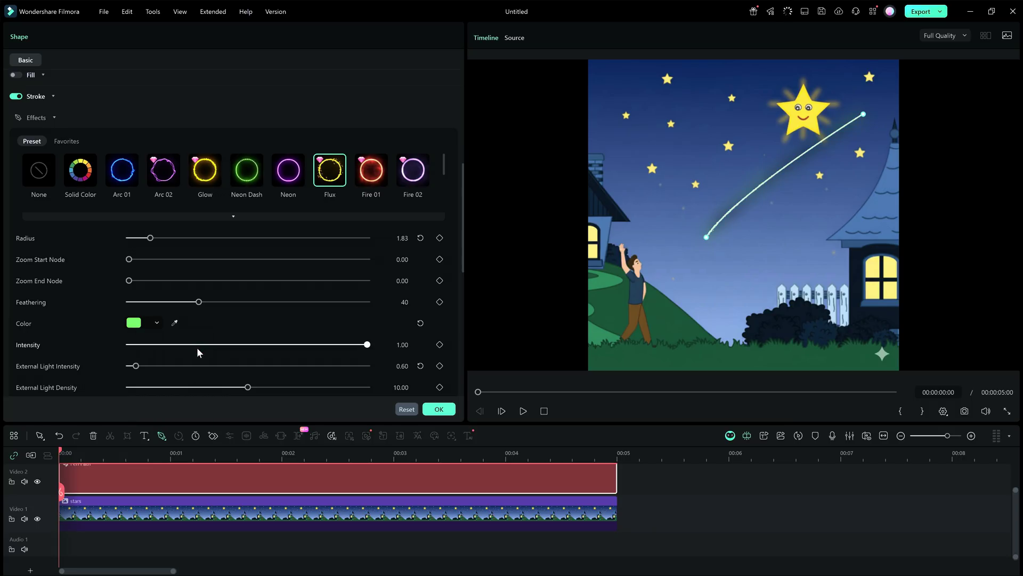
# Raise External Light Intensity to 4.70 and External Light Density to 14.18.
pyautogui.scroll(-1, 302, 320)
pyautogui.scroll(-1, 303, 317)
pyautogui.moveTo(366, 298); pyautogui.dragTo(345, 305)
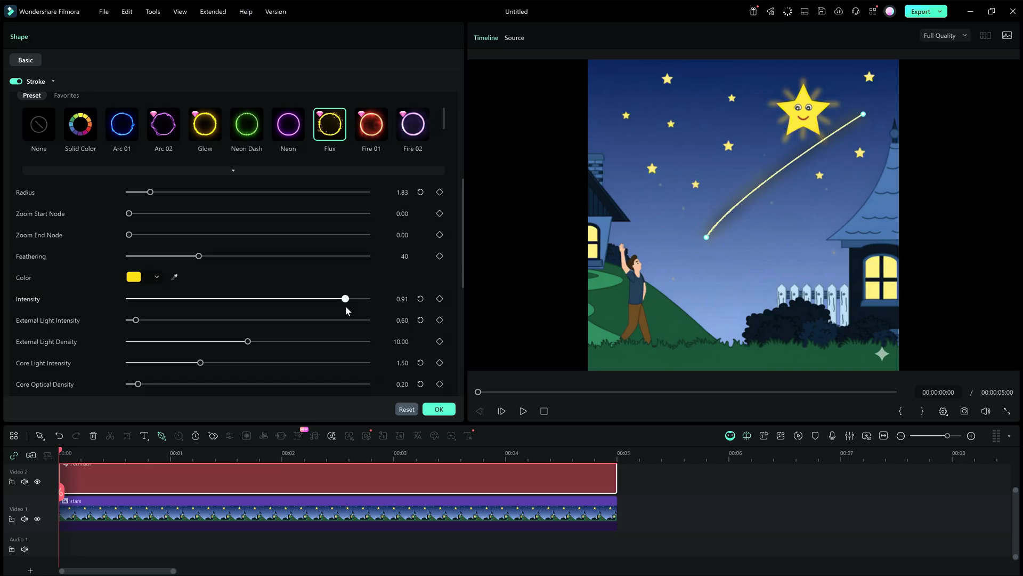
pyautogui.scroll(-1, 296, 309)
pyautogui.moveTo(137, 296); pyautogui.dragTo(185, 311)
pyautogui.moveTo(247, 319); pyautogui.dragTo(299, 324)
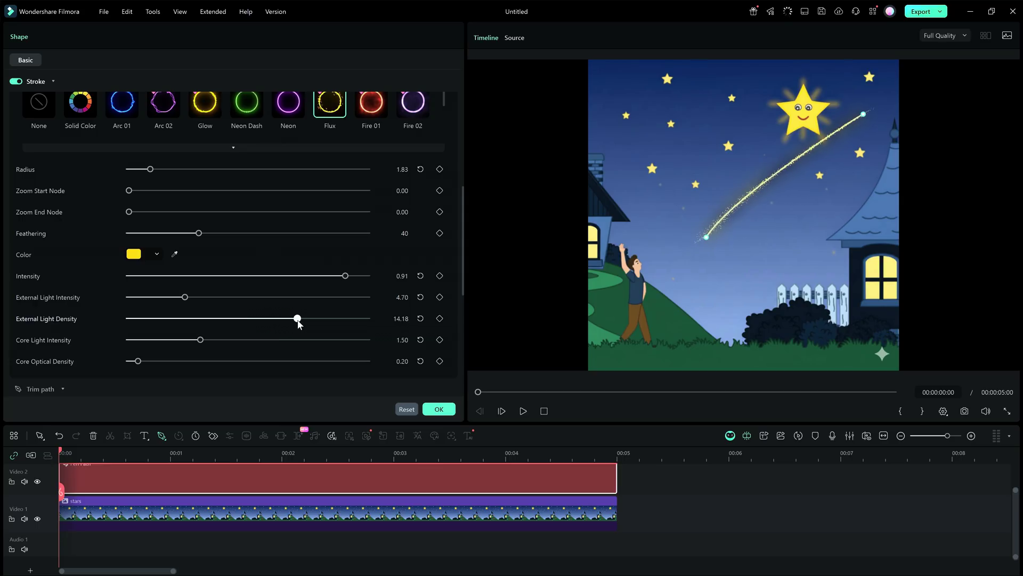
# Lower Core Light Intensity to 1.25 and Core Optical Density to 0.
pyautogui.scroll(-2, 267, 352)
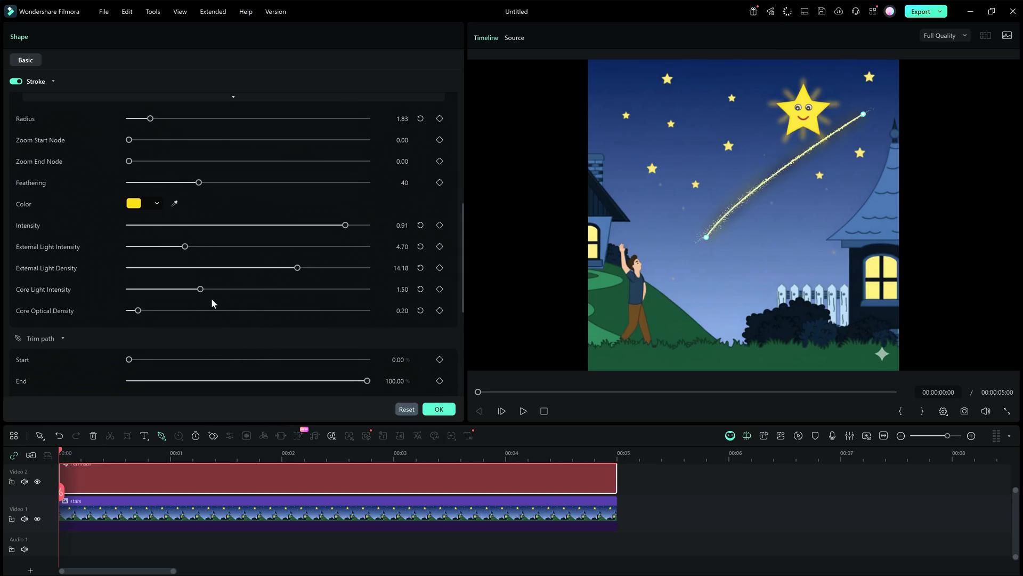
pyautogui.moveTo(201, 288)
pyautogui.mouseDown()
pyautogui.moveTo(155, 290)
pyautogui.moveTo(231, 289)
pyautogui.moveTo(188, 290)
pyautogui.mouseUp()
pyautogui.moveTo(139, 313); pyautogui.dragTo(111, 314)
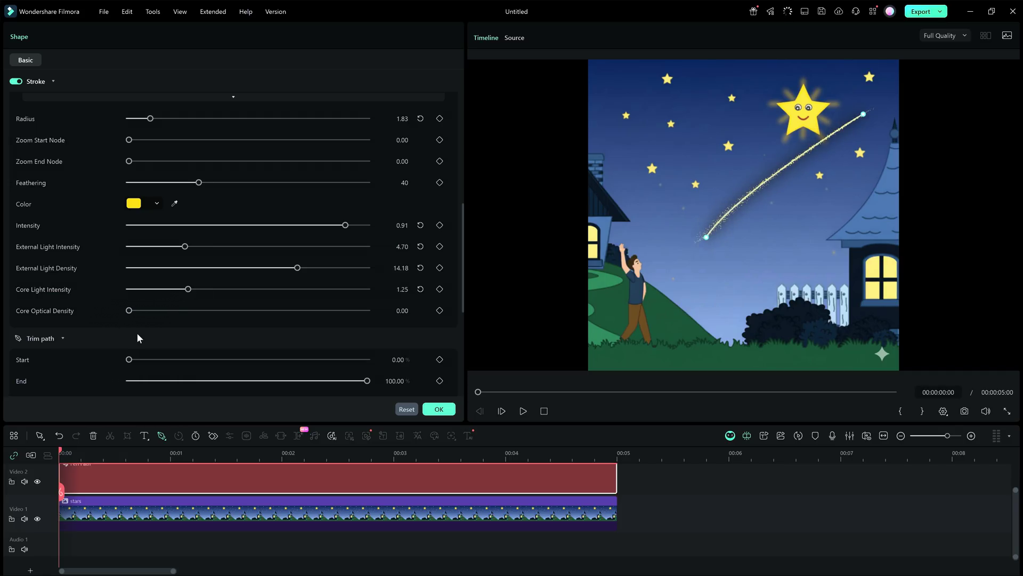
pyautogui.scroll(-3, 137, 333)
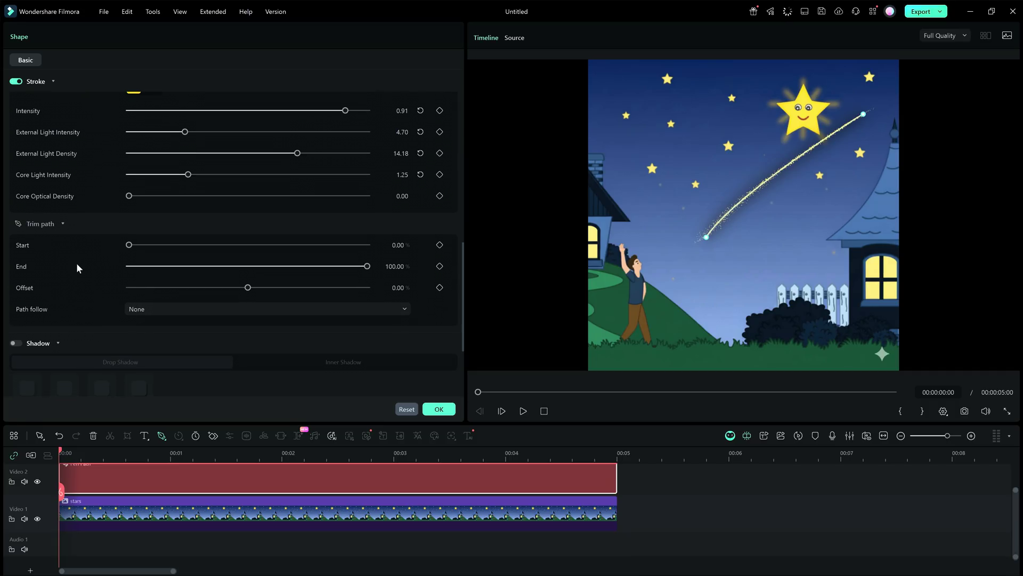
pyautogui.moveTo(129, 245); pyautogui.dragTo(131, 245)
pyautogui.moveTo(219, 250); pyautogui.dragTo(131, 288)
pyautogui.moveTo(367, 266)
pyautogui.mouseDown()
pyautogui.moveTo(207, 280)
pyautogui.moveTo(368, 267)
pyautogui.mouseUp()
pyautogui.moveTo(247, 291); pyautogui.dragTo(322, 290)
pyautogui.click(421, 288)
pyautogui.scroll(-1, 437, 310)
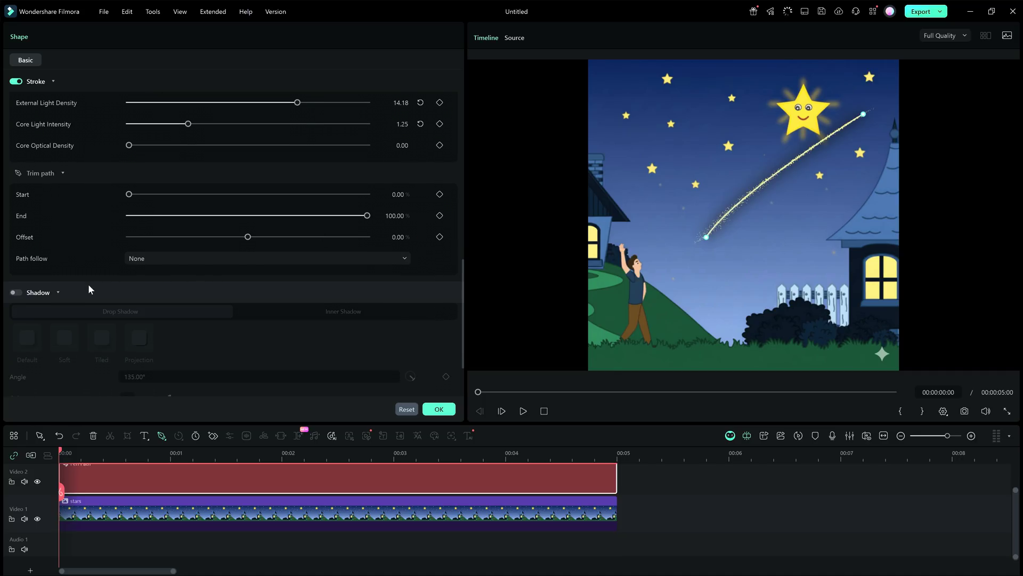
# Set Path follow to Presets, listing objects like Cruise Ship, Airplane and Paper Plane.
pyautogui.click(171, 259)
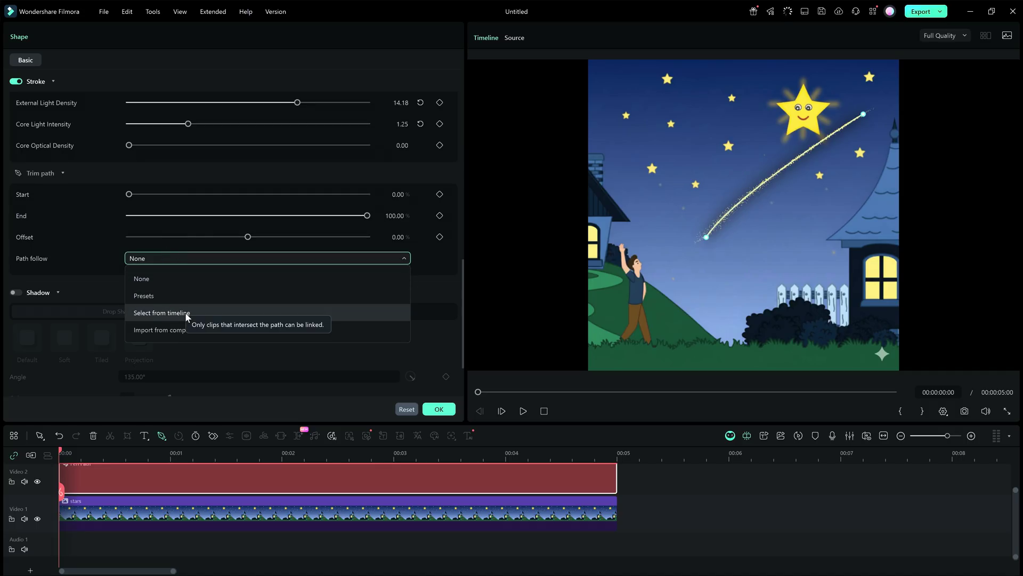
pyautogui.click(149, 295)
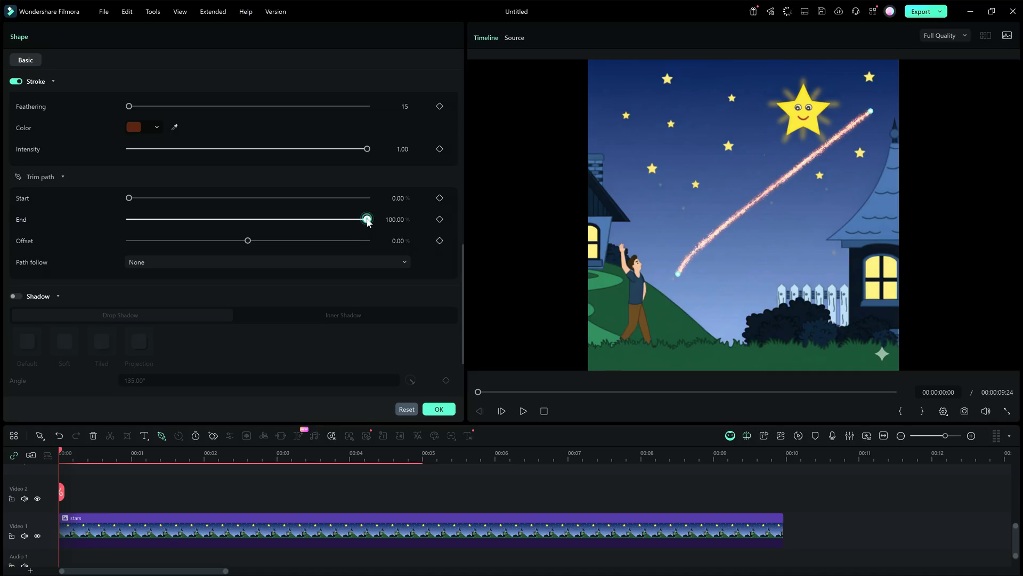
# Shorten the trail, import sss.png as the Path follow object, and link it to the pen path.
pyautogui.moveTo(367, 219); pyautogui.dragTo(139, 244)
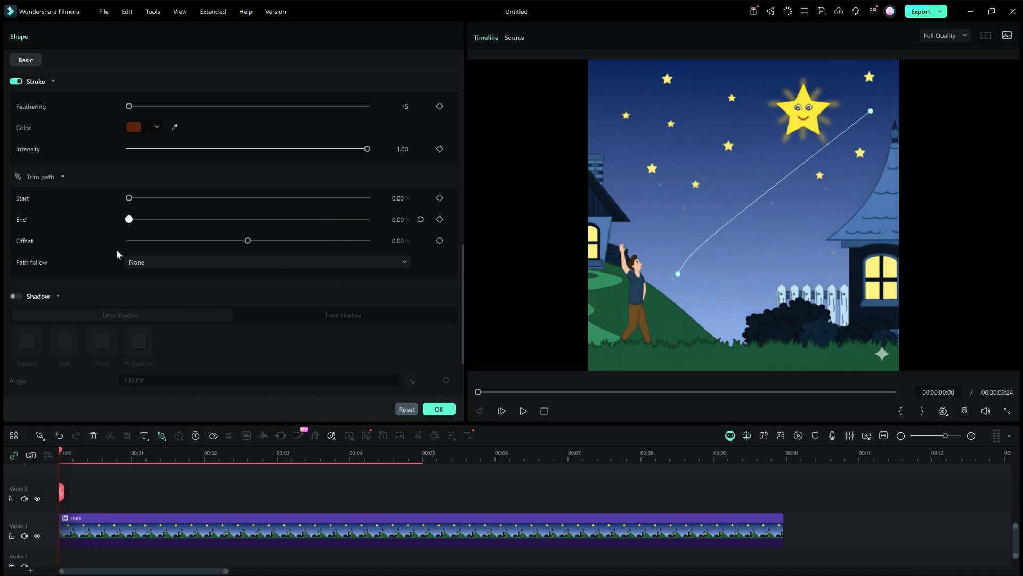
pyautogui.click(153, 263)
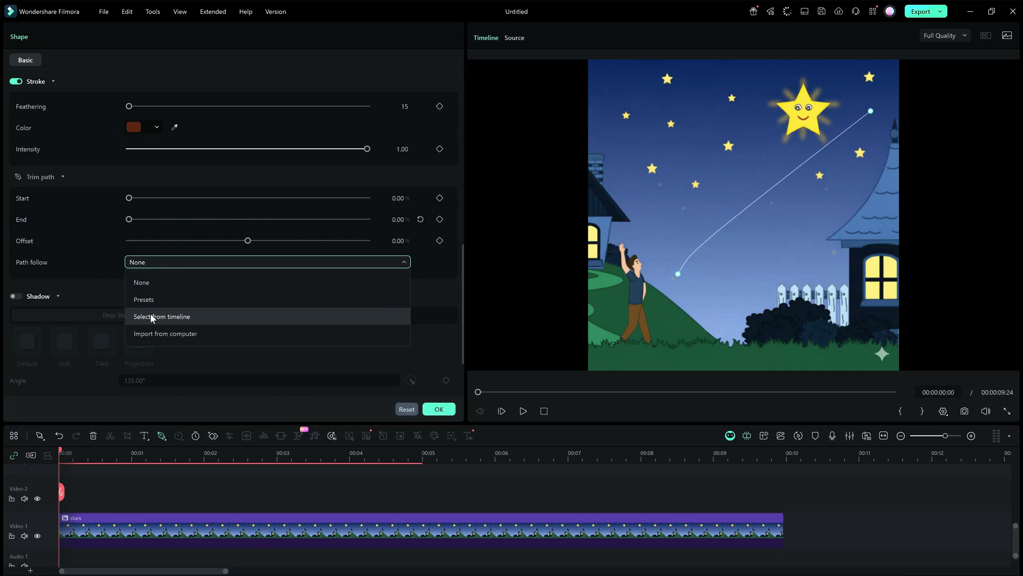
pyautogui.click(173, 331)
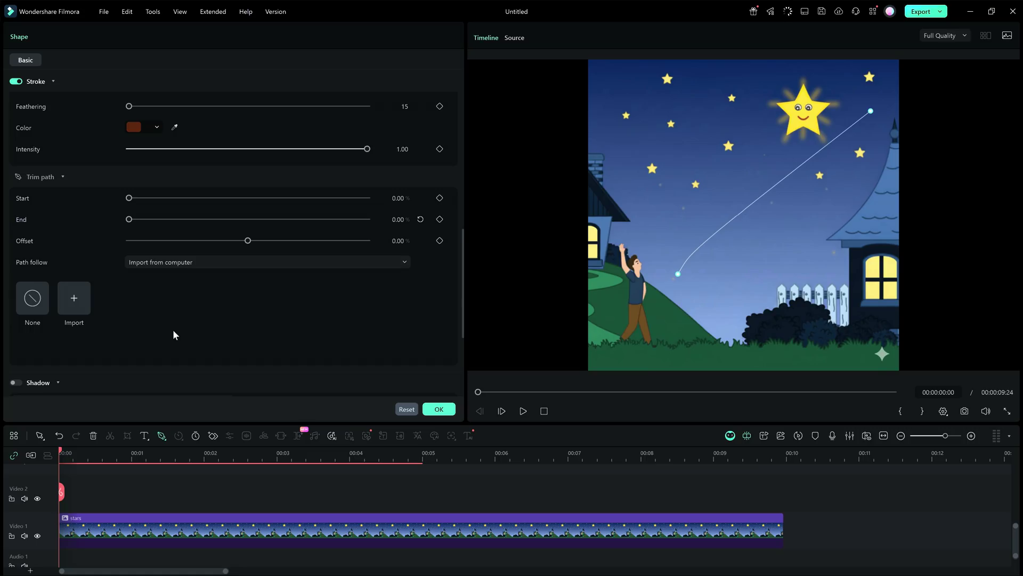
pyautogui.click(73, 305)
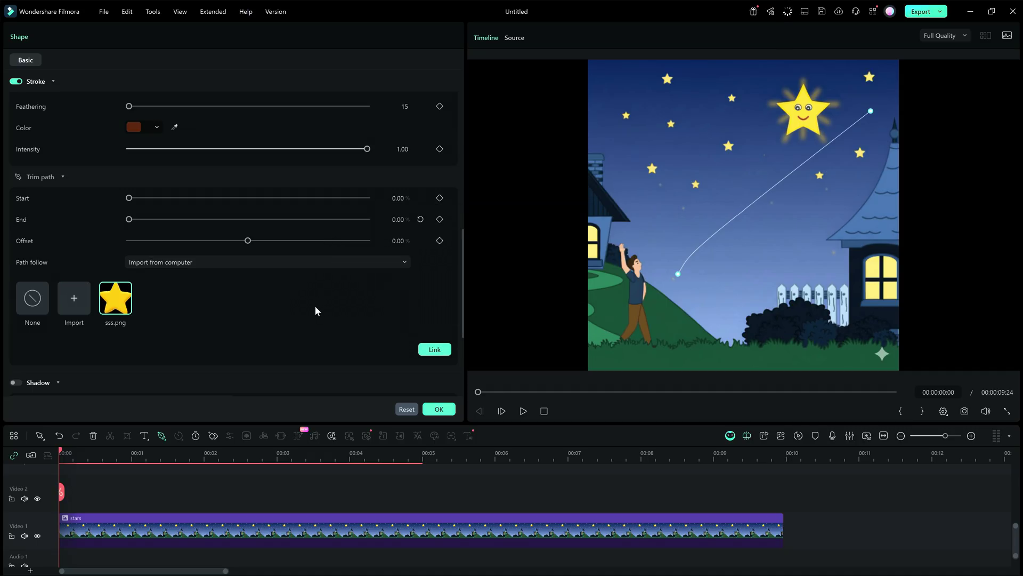
pyautogui.click(436, 349)
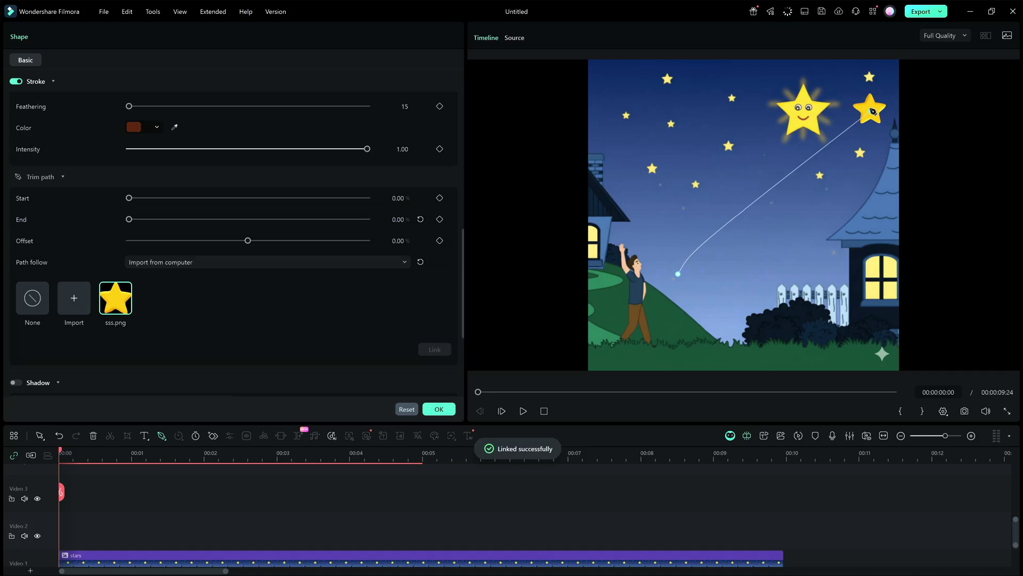
pyautogui.click(439, 409)
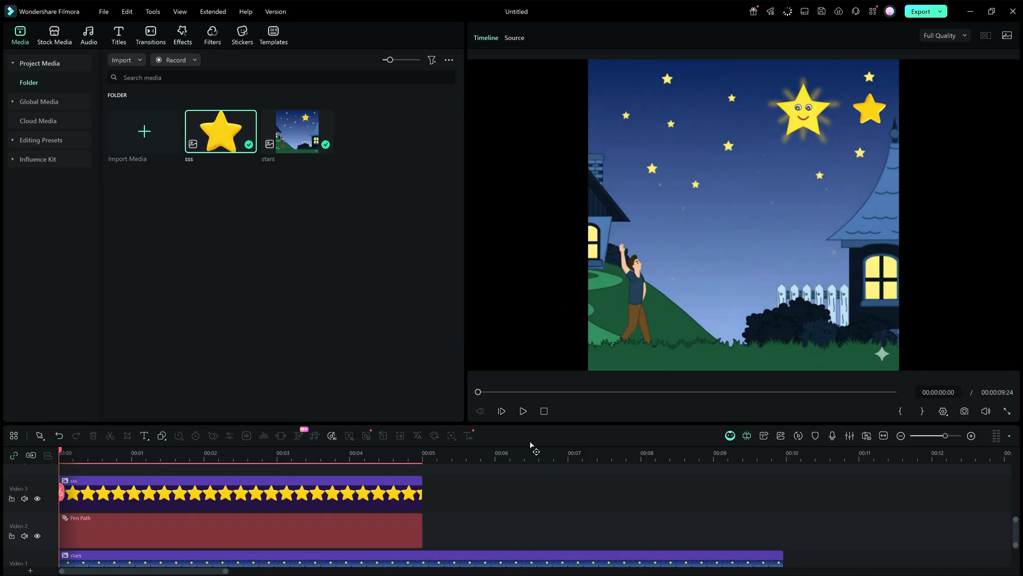
# Scale the sss star down to match the small sky stars, then play back to check it.
pyautogui.click(187, 494)
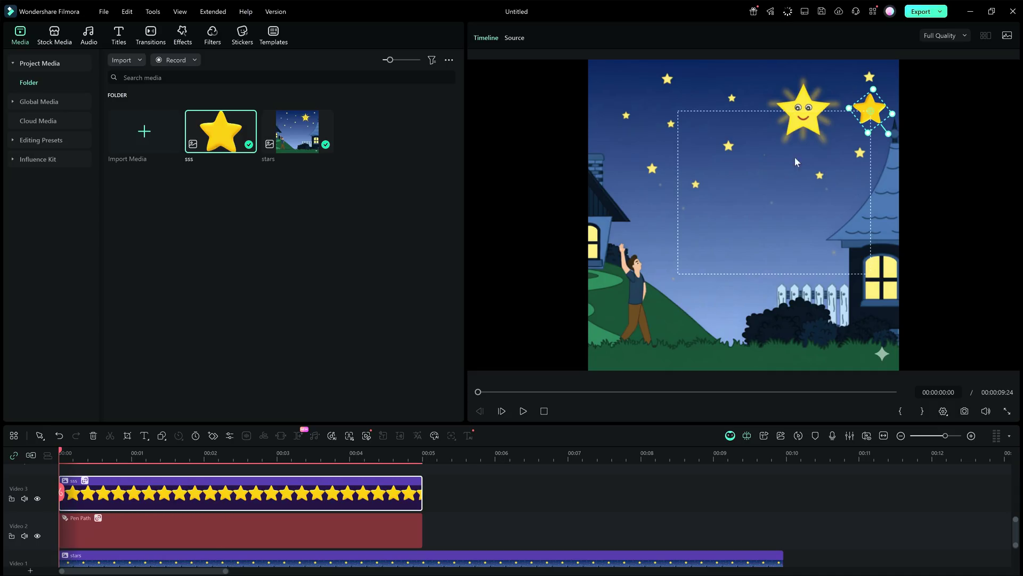
pyautogui.moveTo(892, 113); pyautogui.dragTo(878, 113)
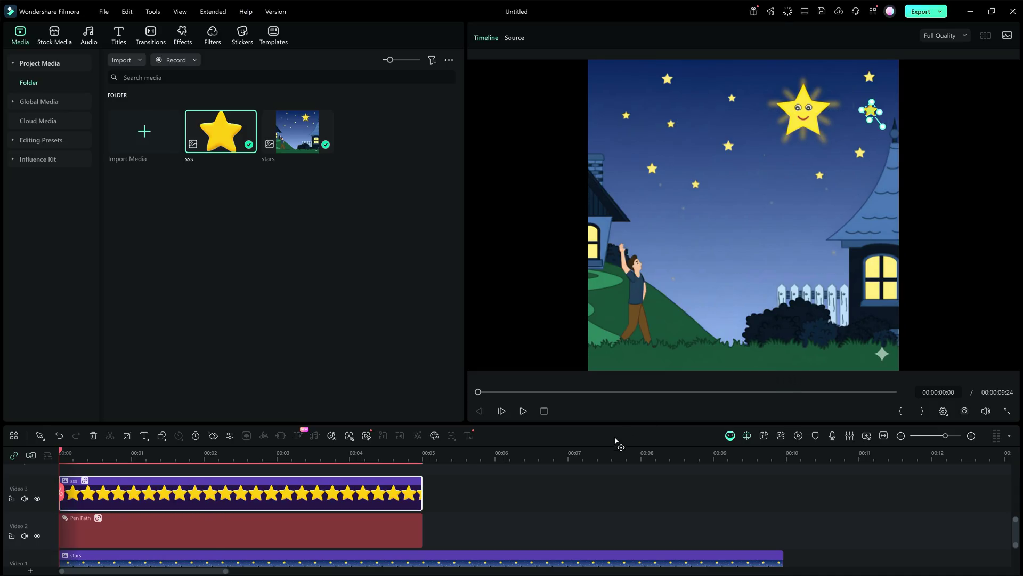
pyautogui.click(523, 411)
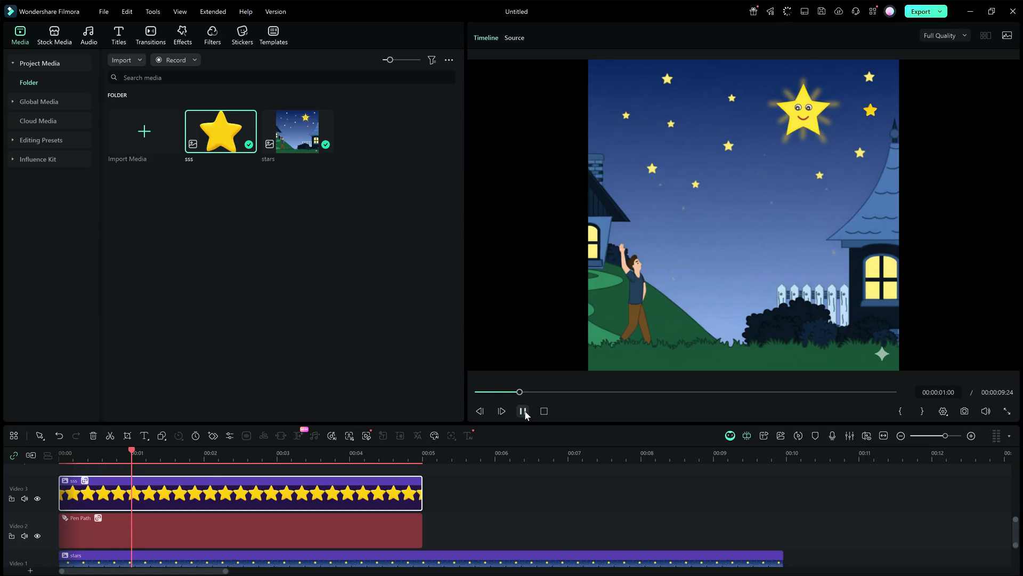
pyautogui.click(524, 411)
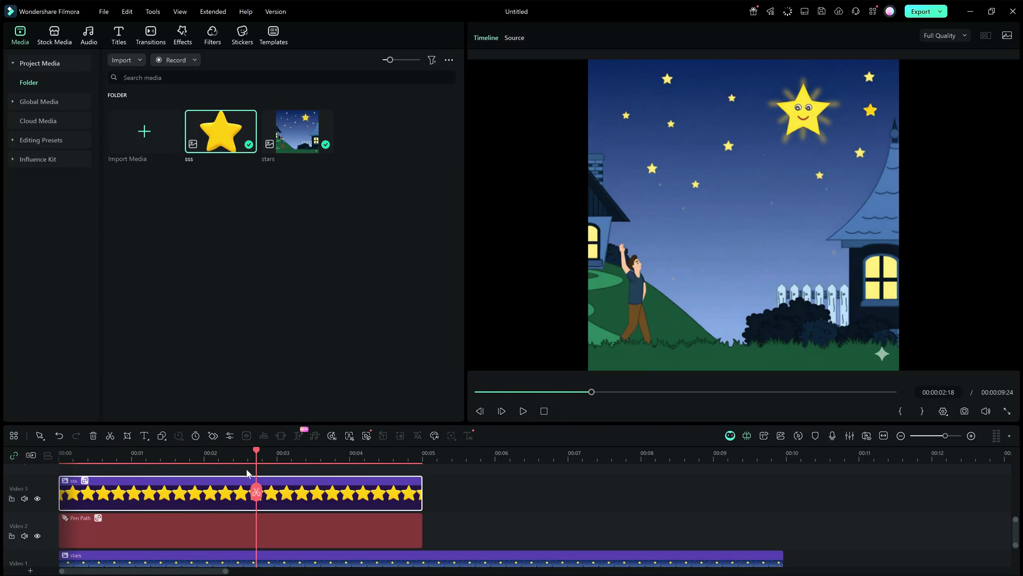
pyautogui.moveTo(256, 453); pyautogui.dragTo(49, 475)
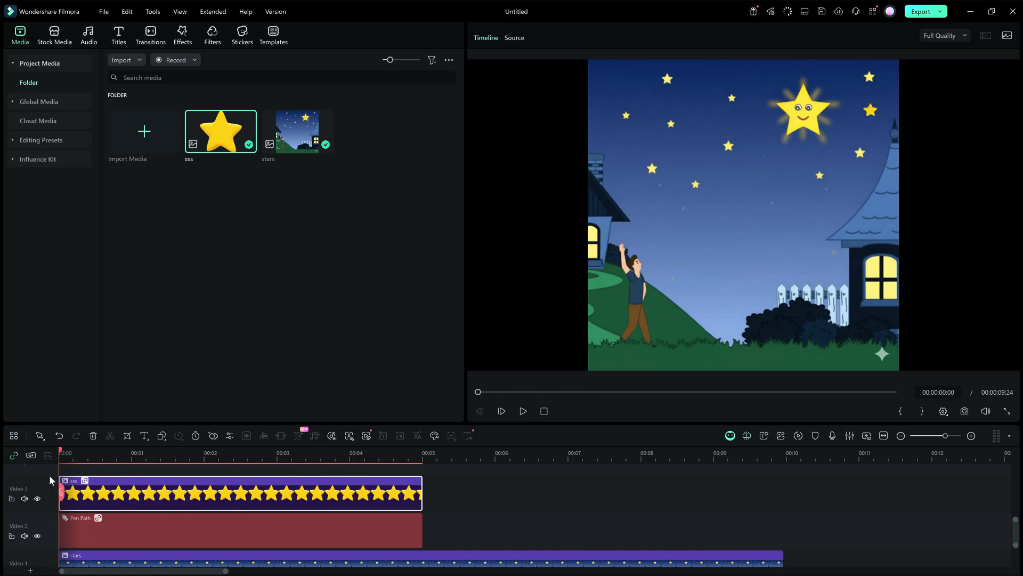
# Keyframe the Pen Path trim End from 0 at the start to 100 at 00:05, then play it back.
pyautogui.doubleClick(164, 535)
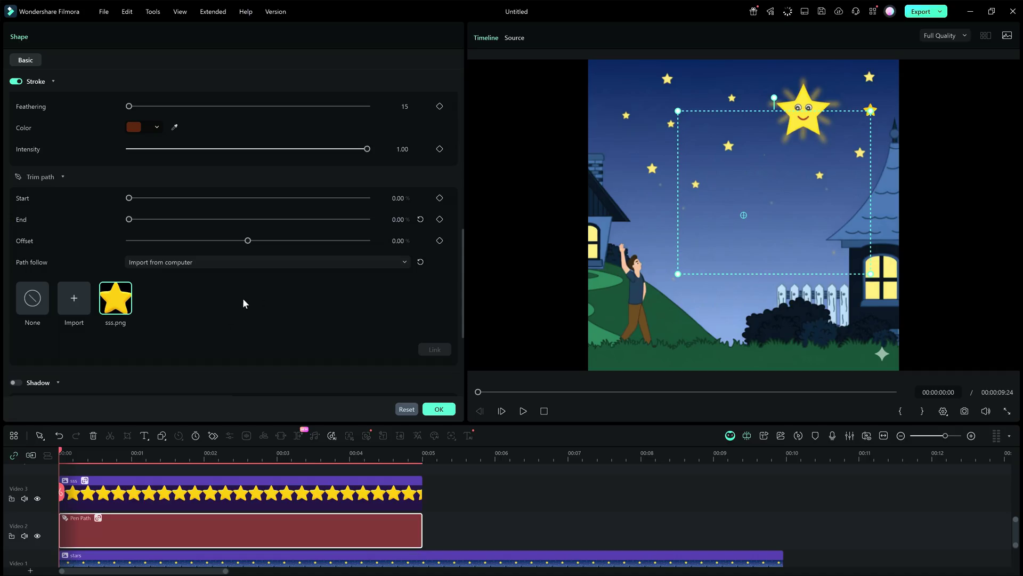
pyautogui.click(439, 198)
pyautogui.click(440, 219)
pyautogui.click(386, 454)
pyautogui.moveTo(390, 453); pyautogui.dragTo(422, 452)
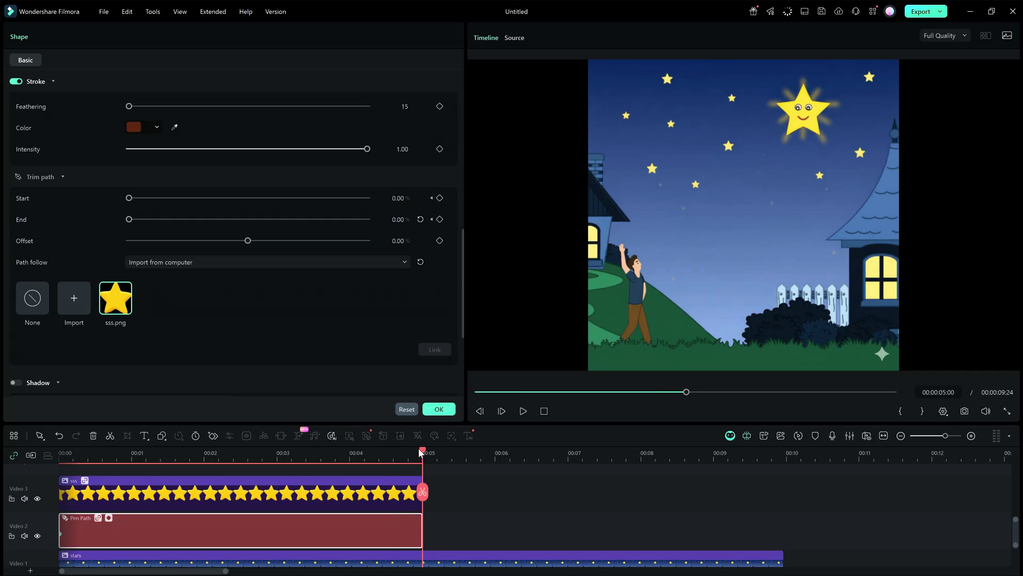
pyautogui.moveTo(129, 219); pyautogui.dragTo(177, 219)
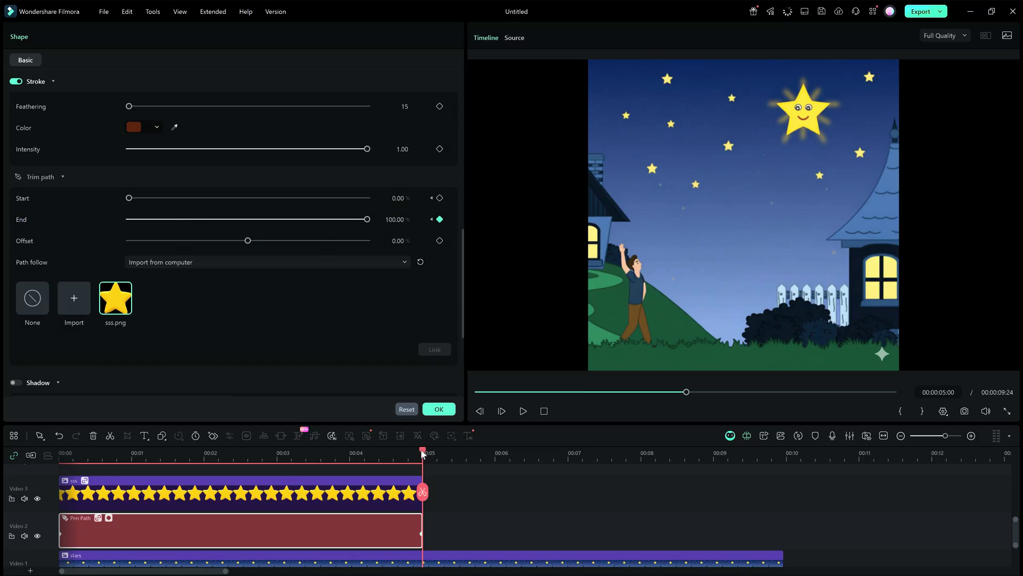
pyautogui.moveTo(425, 452); pyautogui.dragTo(30, 469)
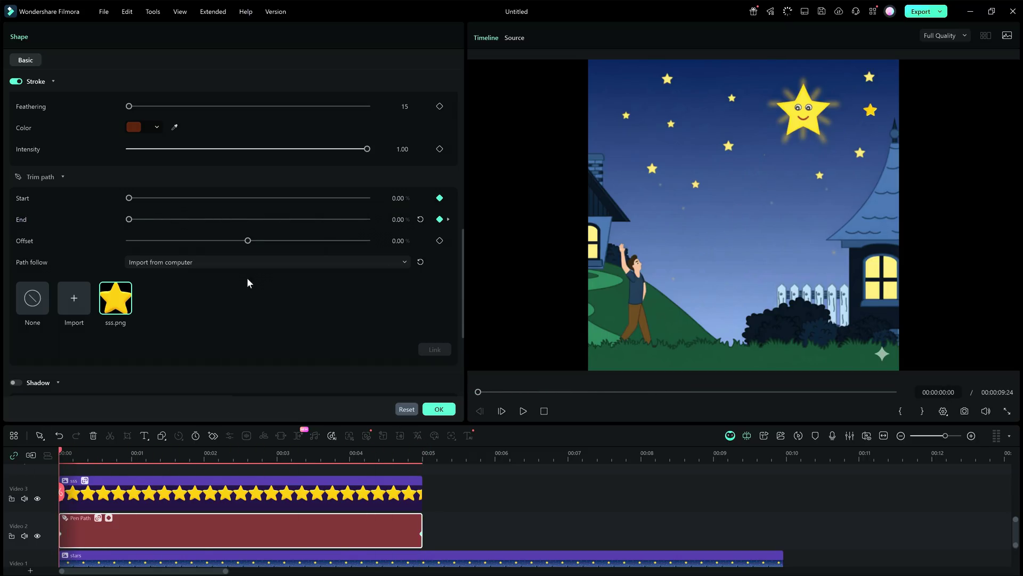
pyautogui.click(523, 411)
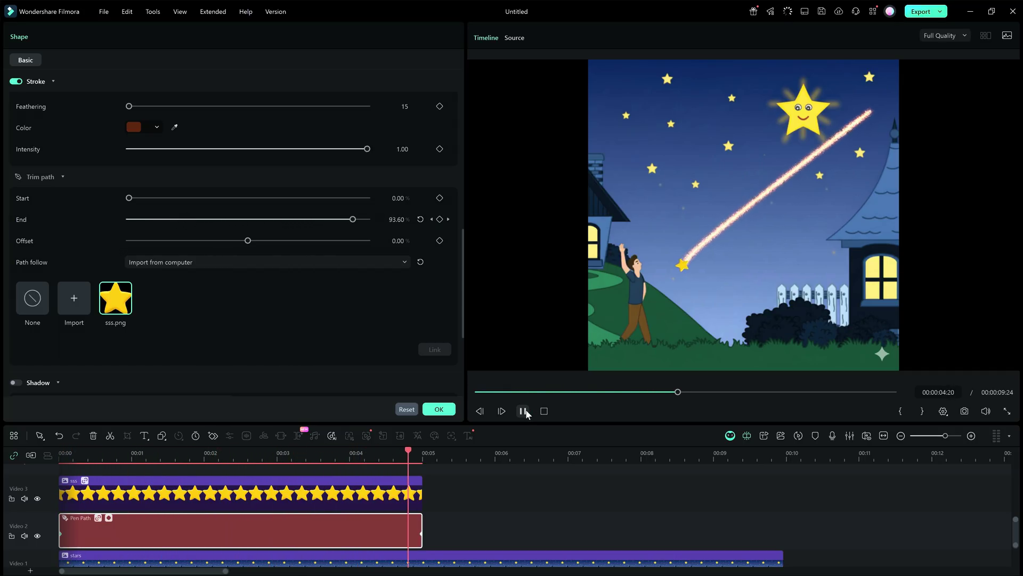
pyautogui.click(524, 411)
pyautogui.moveTo(156, 456); pyautogui.dragTo(245, 471)
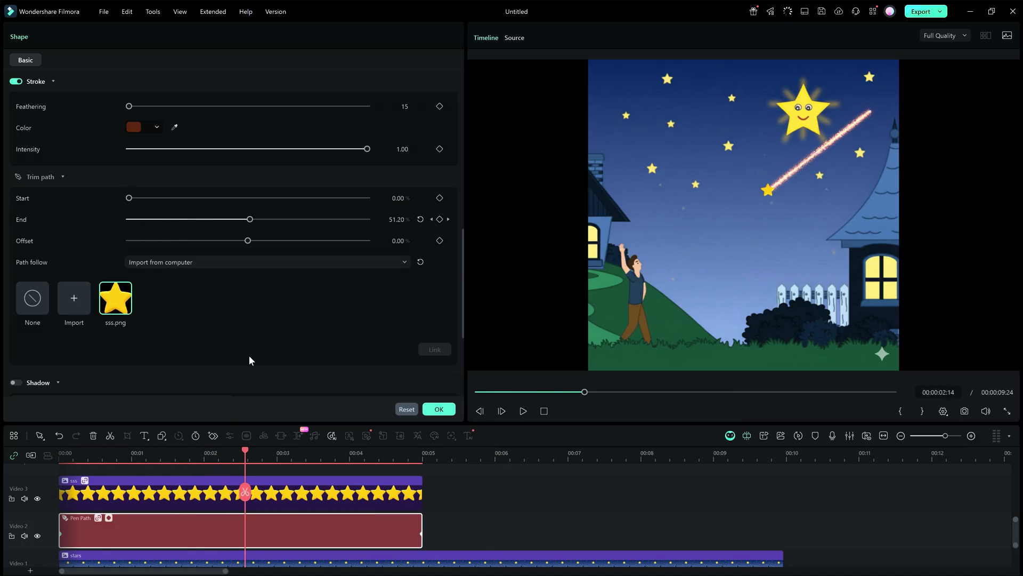
pyautogui.moveTo(246, 452); pyautogui.dragTo(418, 453)
pyautogui.moveTo(129, 198); pyautogui.dragTo(232, 210)
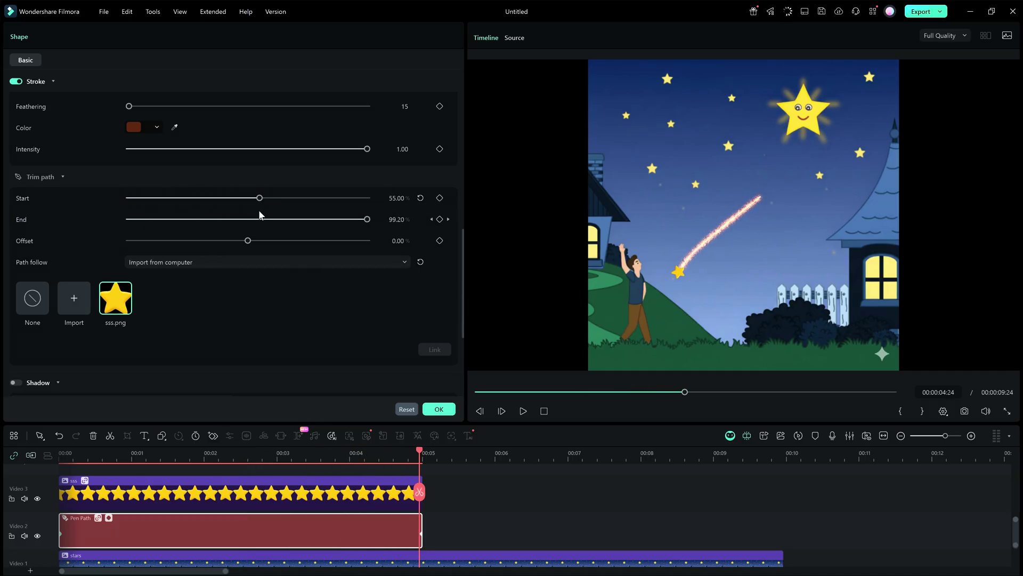
pyautogui.hotkey('ctrl', 'z')
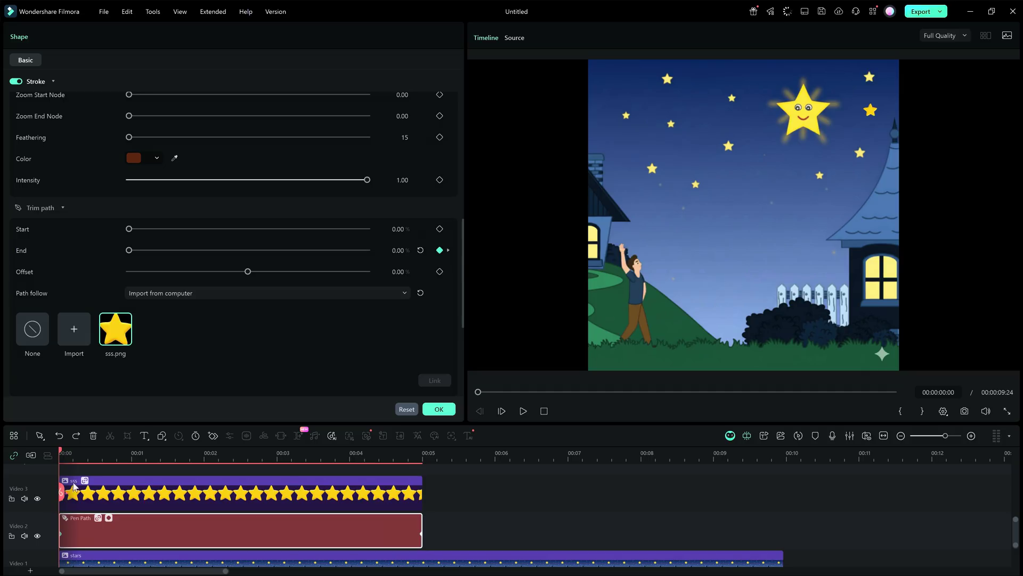
# Keyframe trim Start at 0s, and set it to 63 near the clip's end.
pyautogui.click(440, 231)
pyautogui.moveTo(59, 446); pyautogui.dragTo(418, 439)
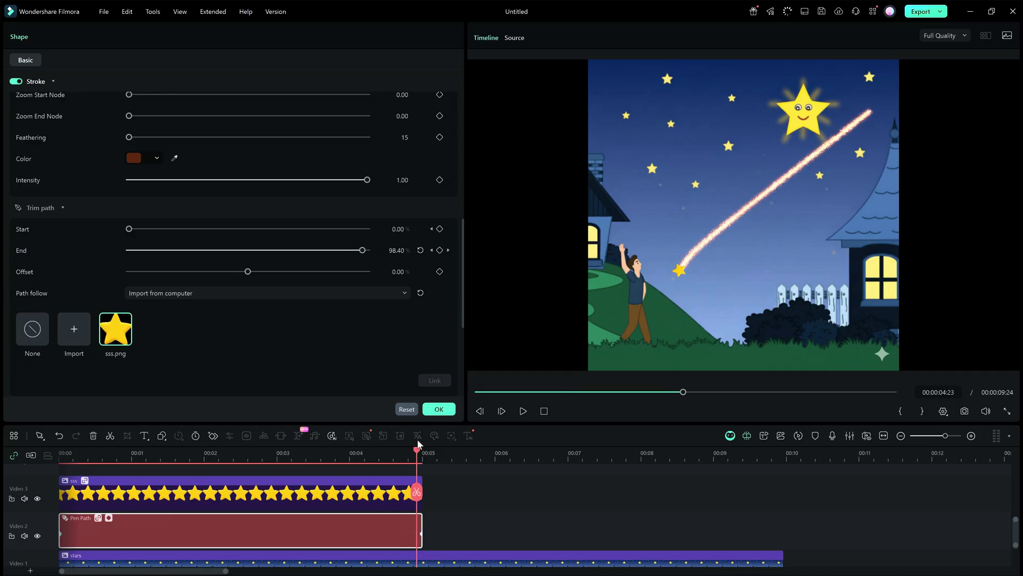
pyautogui.click(440, 250)
pyautogui.click(280, 229)
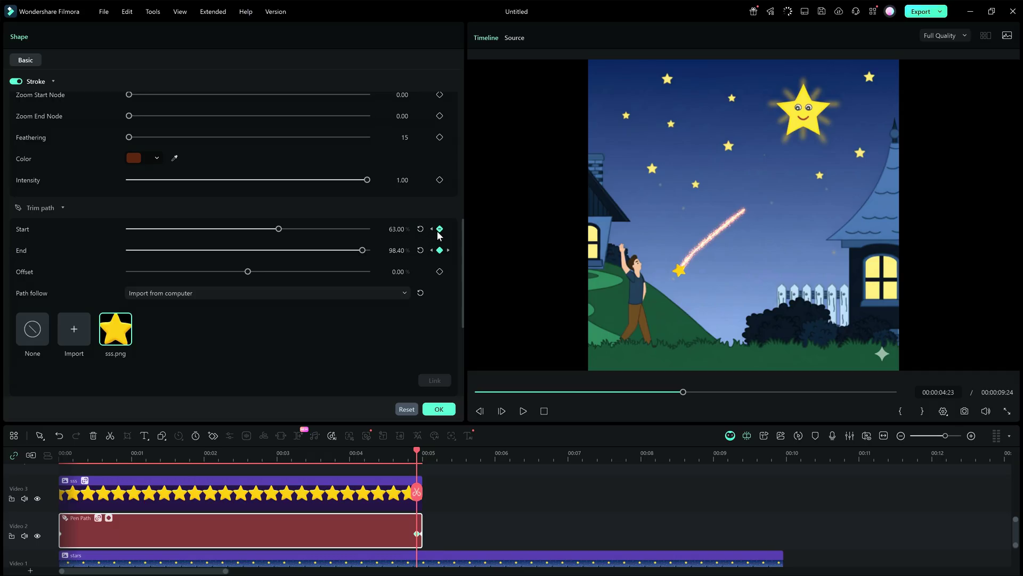
pyautogui.click(60, 453)
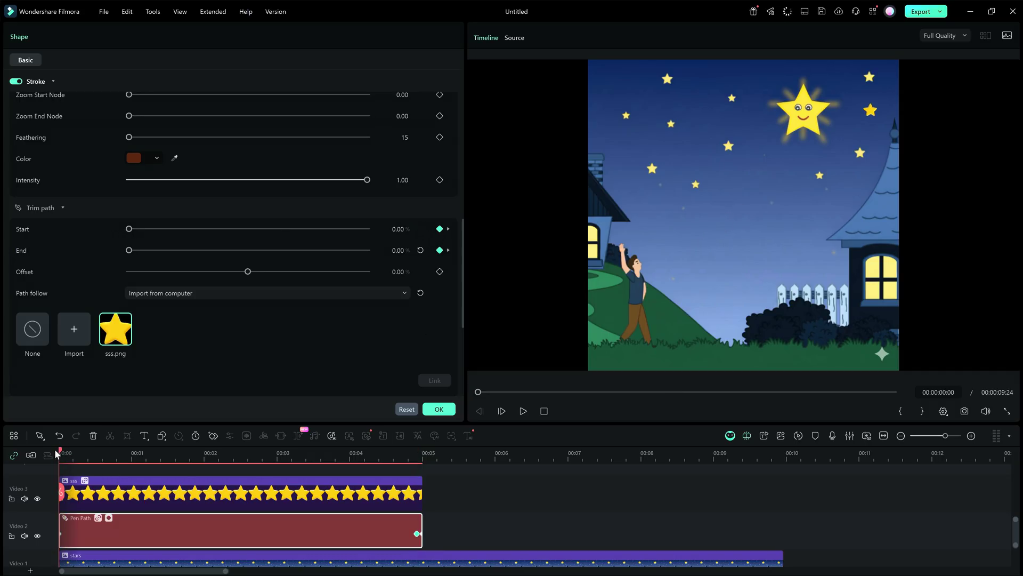
# Play the animation and inspect the shortened trail at about 00:00:04:21.
pyautogui.click(524, 411)
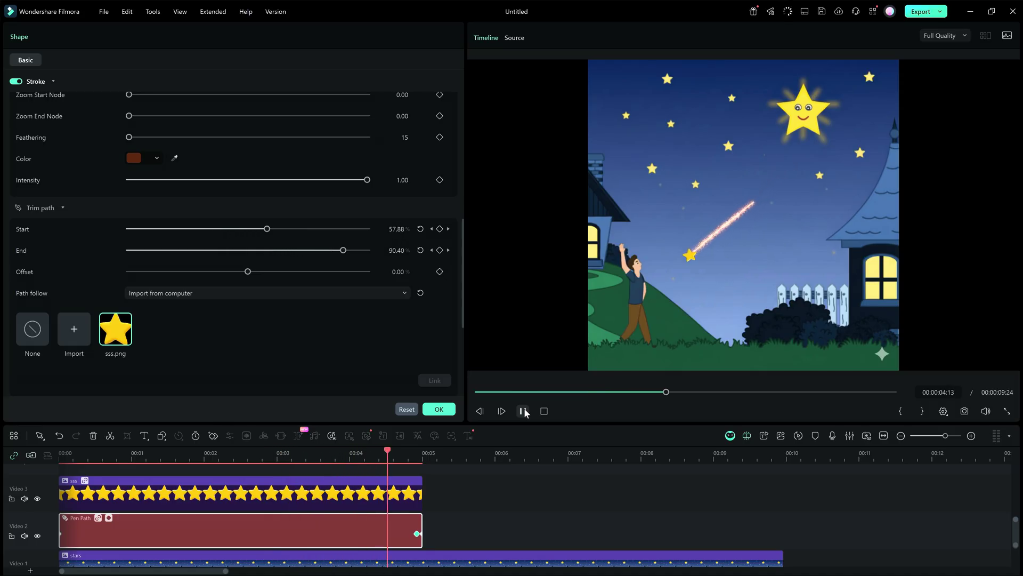
pyautogui.click(523, 411)
pyautogui.click(405, 452)
pyautogui.moveTo(410, 452); pyautogui.dragTo(412, 454)
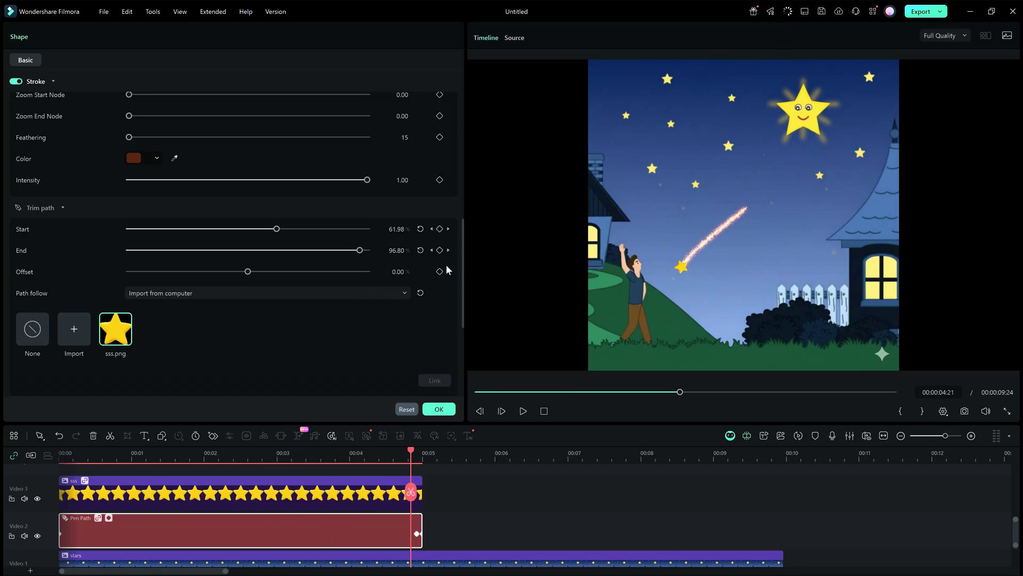
pyautogui.moveTo(462, 263); pyautogui.dragTo(461, 322)
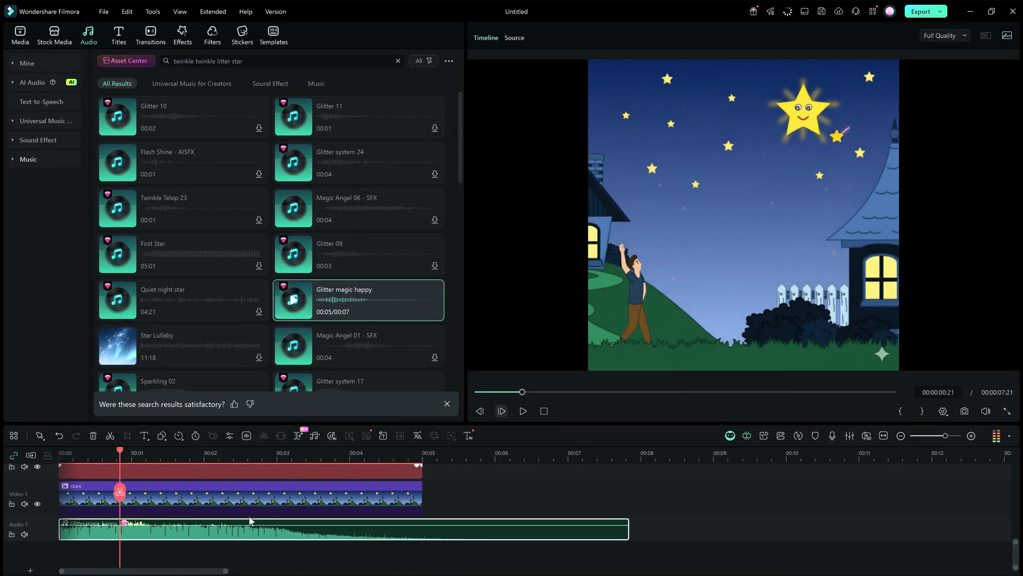
# Place and trim the Glitter magic happy sound, cut Star Lullaby at 00:05, and preview full screen.
pyautogui.moveTo(195, 536); pyautogui.dragTo(224, 538)
pyautogui.moveTo(657, 529); pyautogui.dragTo(422, 528)
pyautogui.click(117, 346)
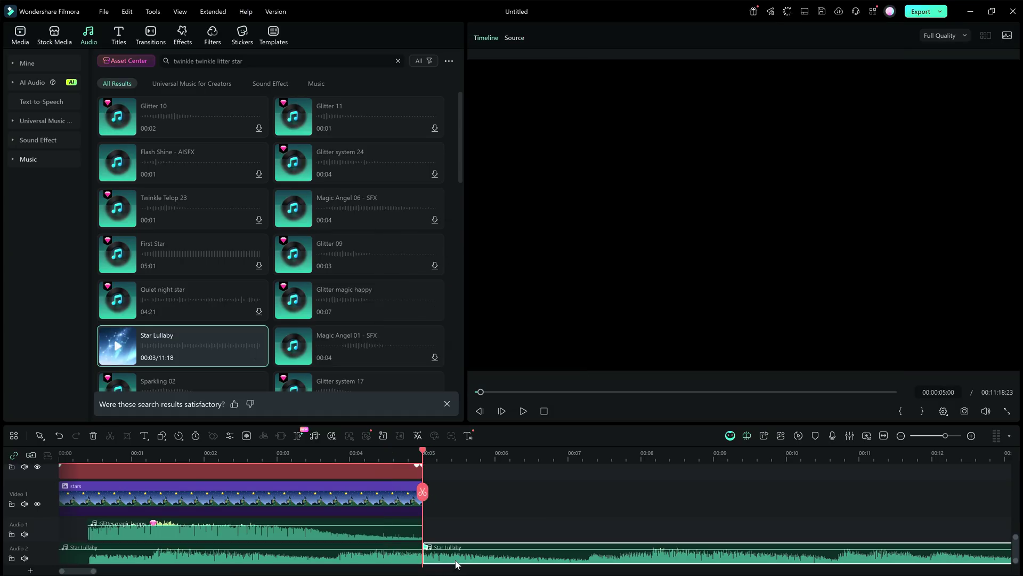
pyautogui.hotkey('alt', ']')
pyautogui.click(1007, 411)
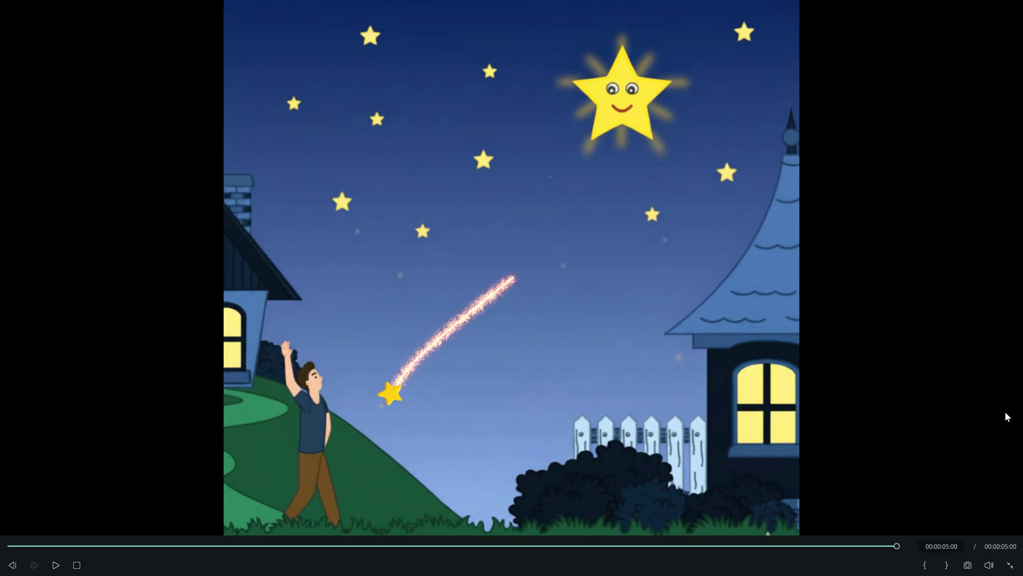